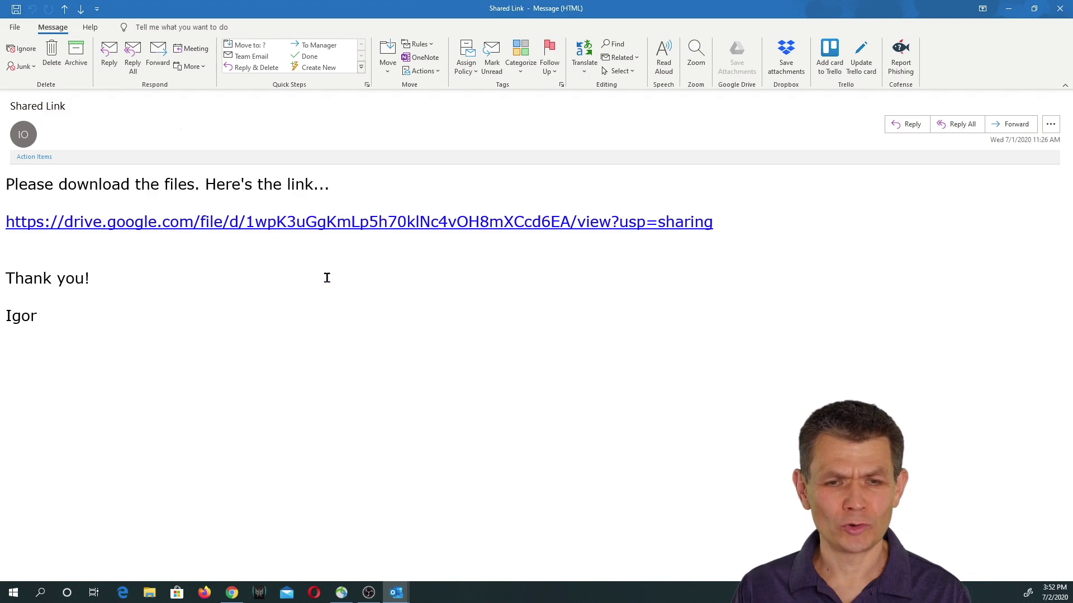
- Download Shared Workbook.xlsx from the Google Drive link in the email and open it in Excel with editing enabled
left_click(331, 232)
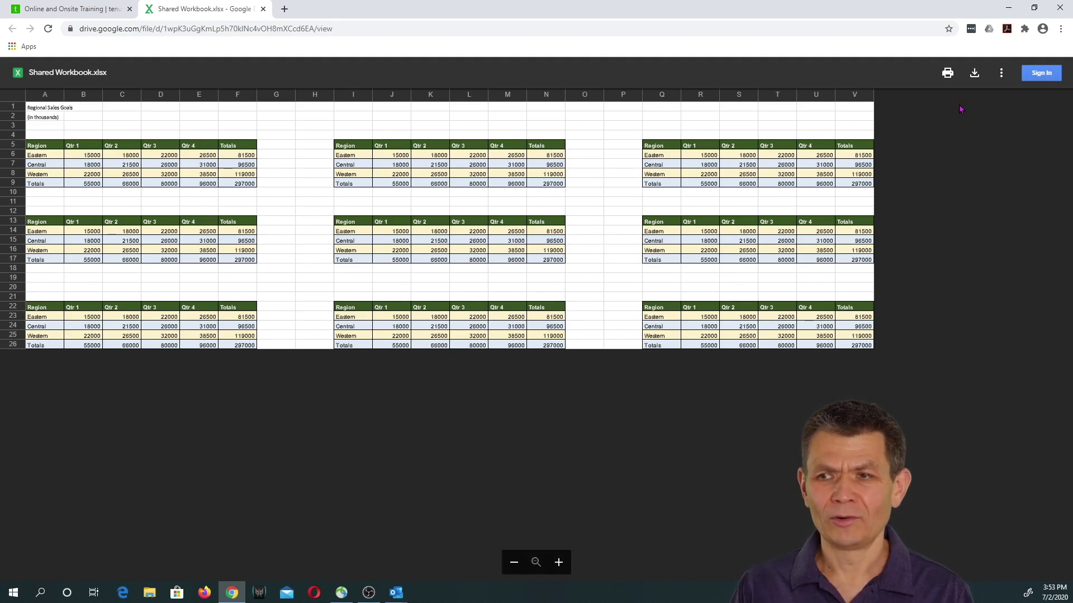
left_click(976, 73)
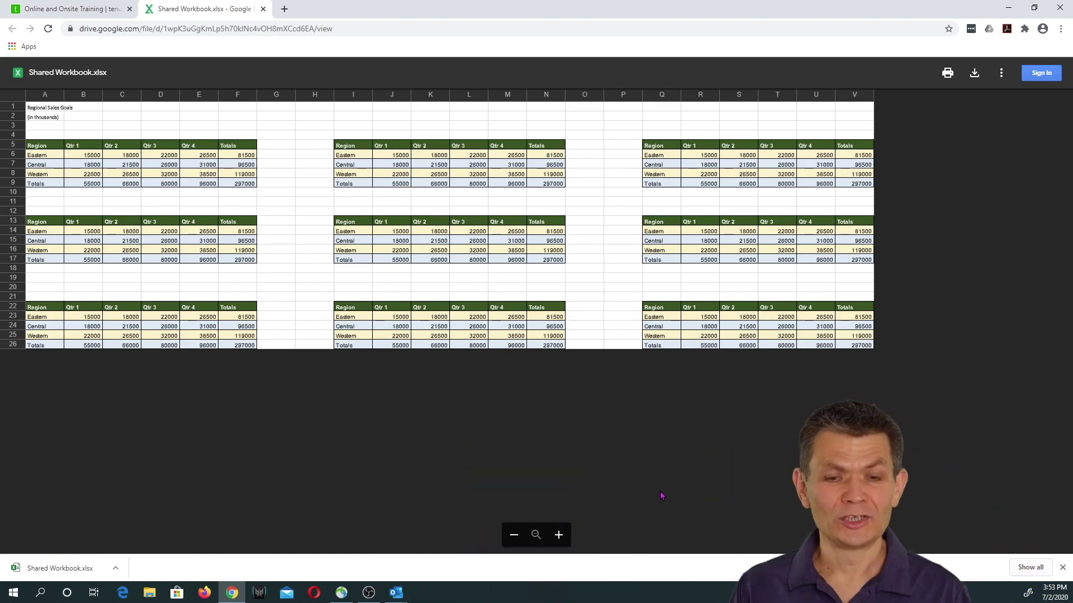
left_click(90, 567)
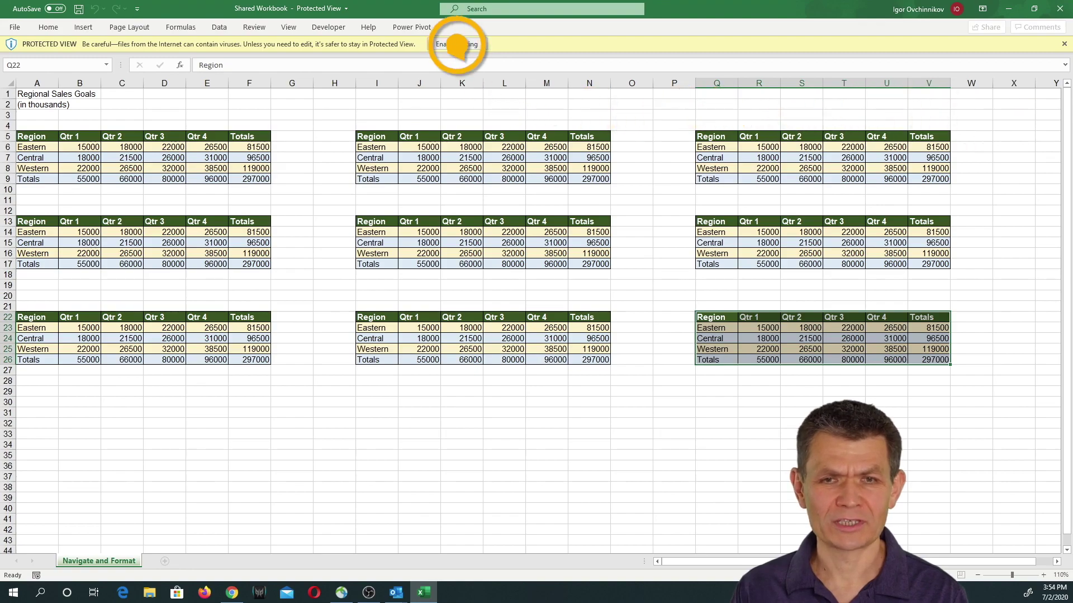
left_click(457, 44)
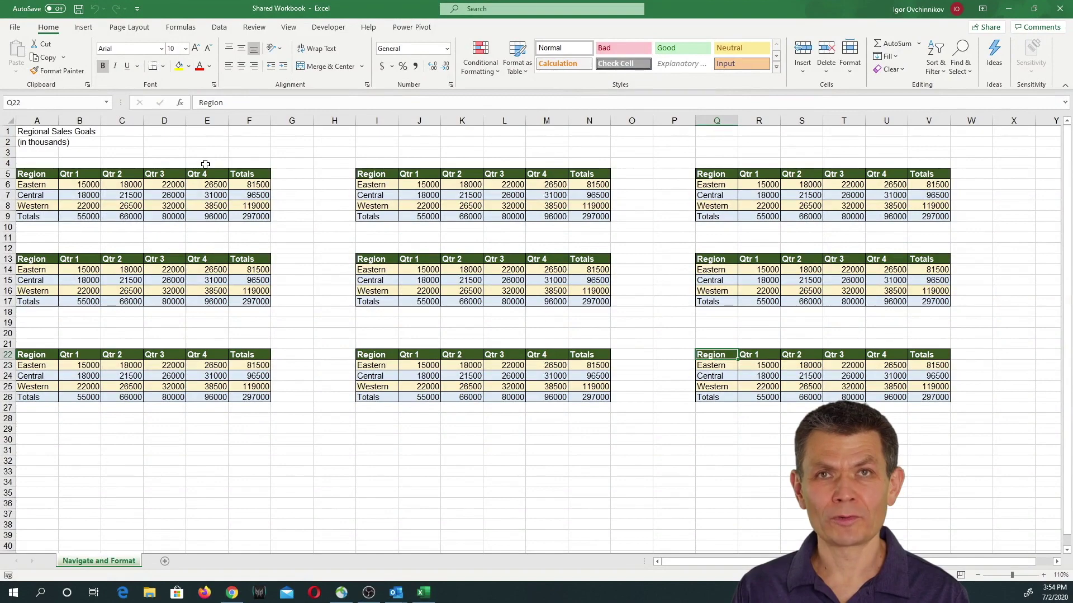
- Save a copy of Shared Workbook to the OneDrive Desktop folder and close the workbook
left_click(15, 32)
left_click(38, 175)
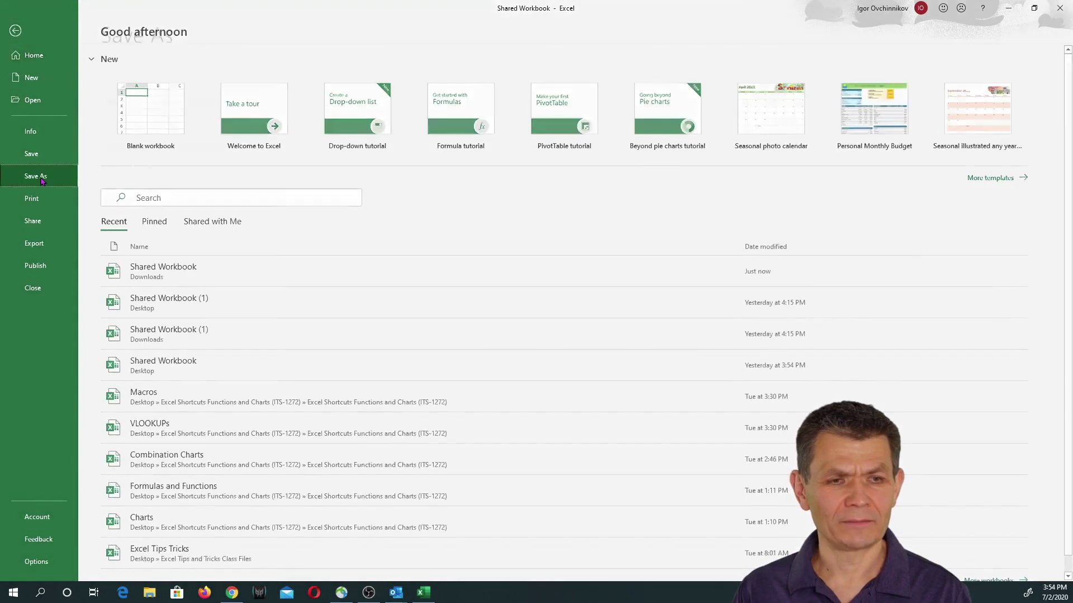
left_click(147, 224)
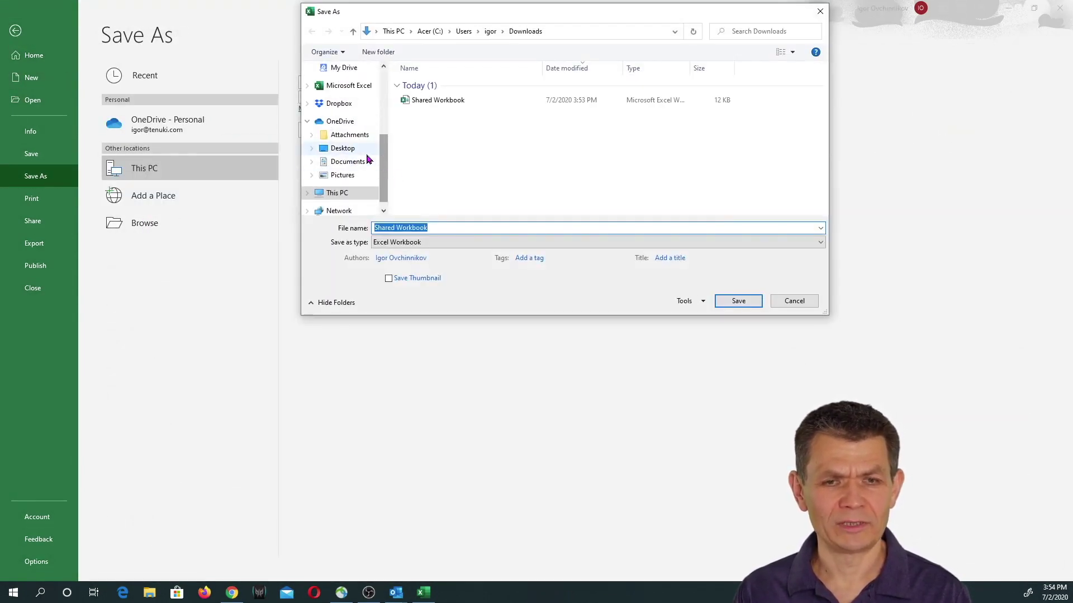
left_click(343, 148)
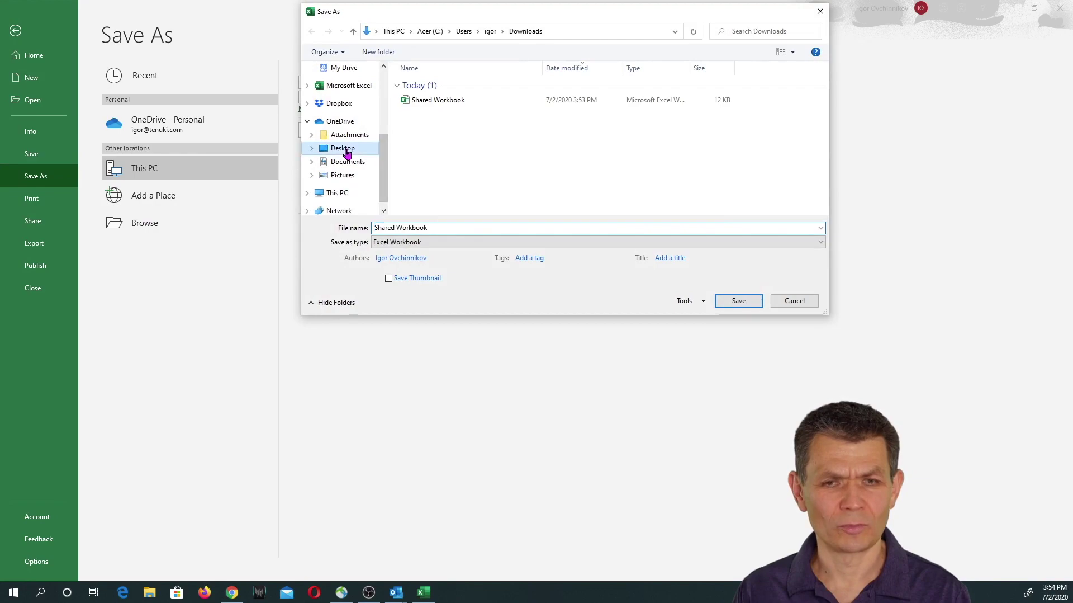
left_click(728, 302)
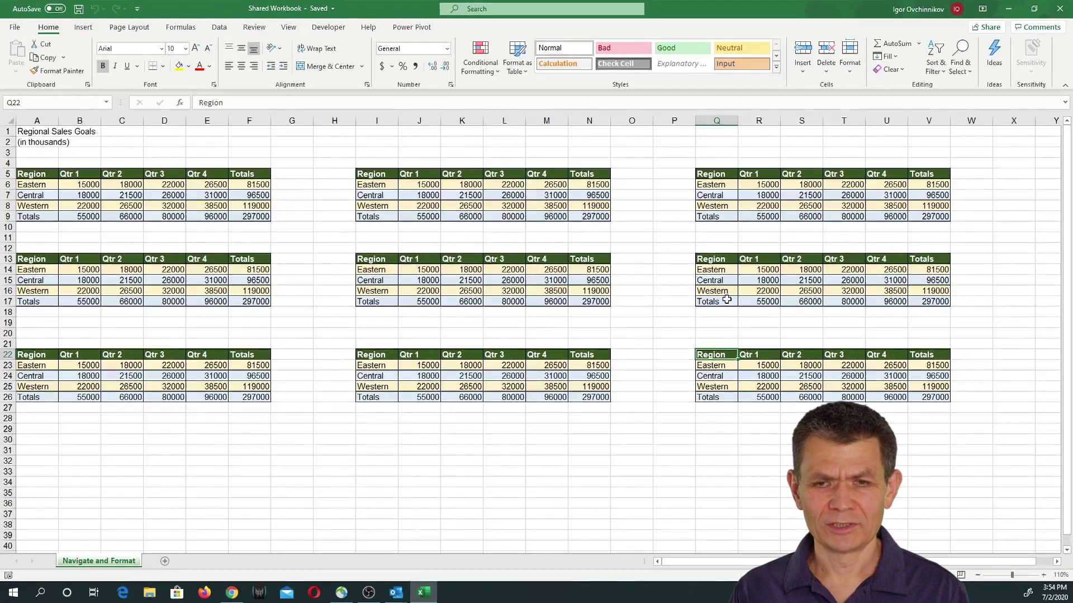
left_click(1058, 11)
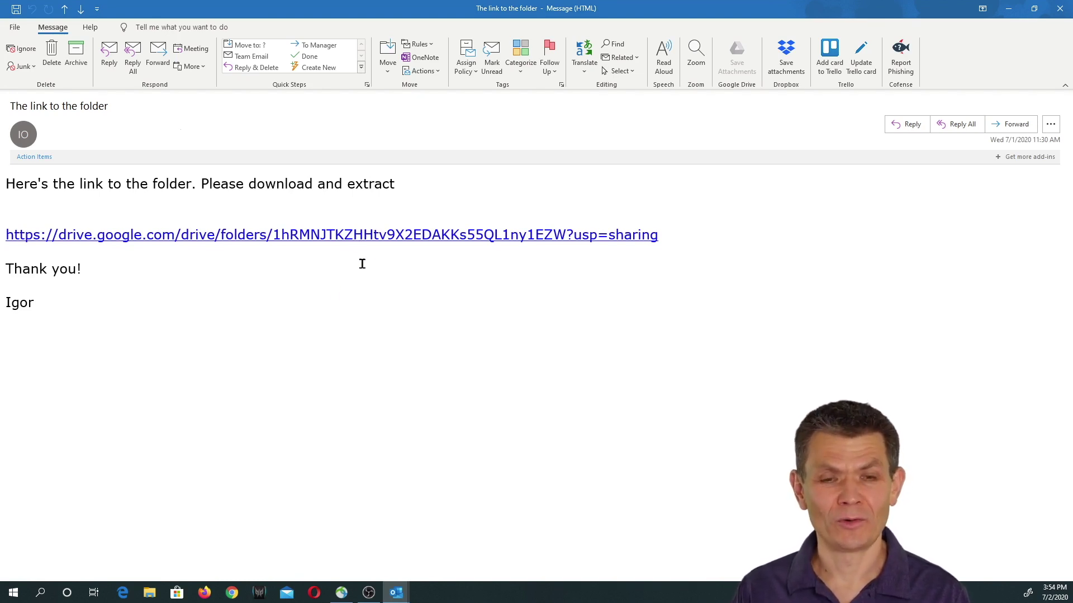
- Open the Google Drive folder link from the email and download all files of Shared Folder, agreeing to leave the site
left_click(341, 236)
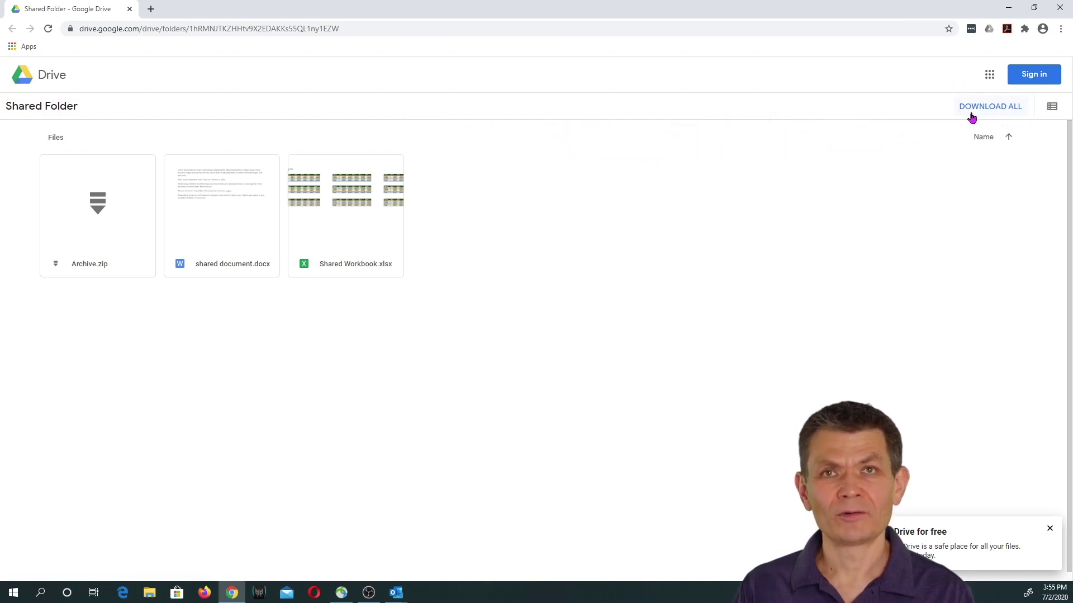
mouse_move(270, 236)
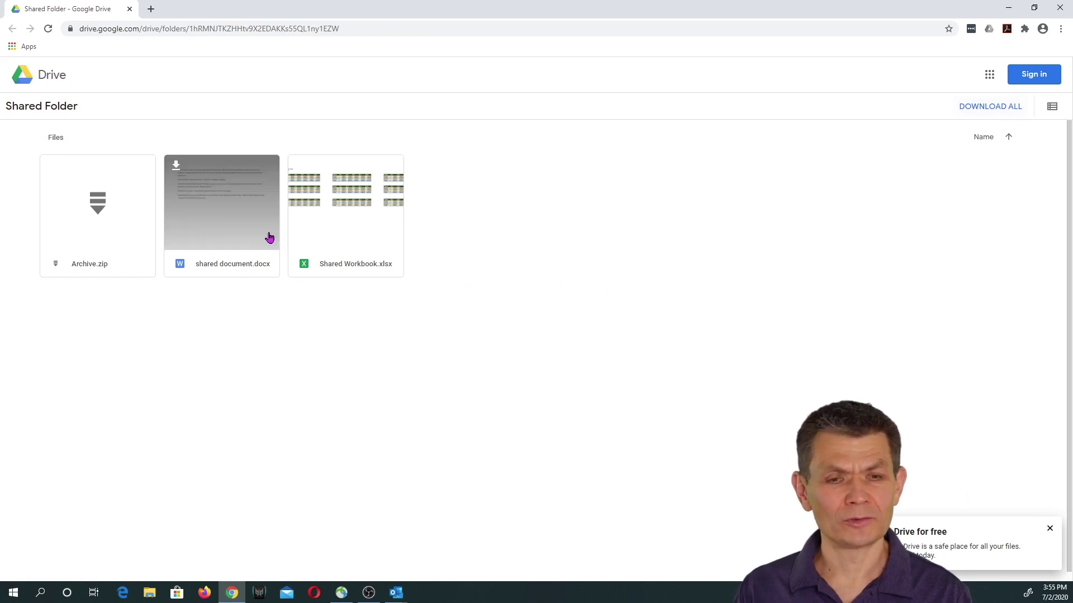
mouse_move(114, 205)
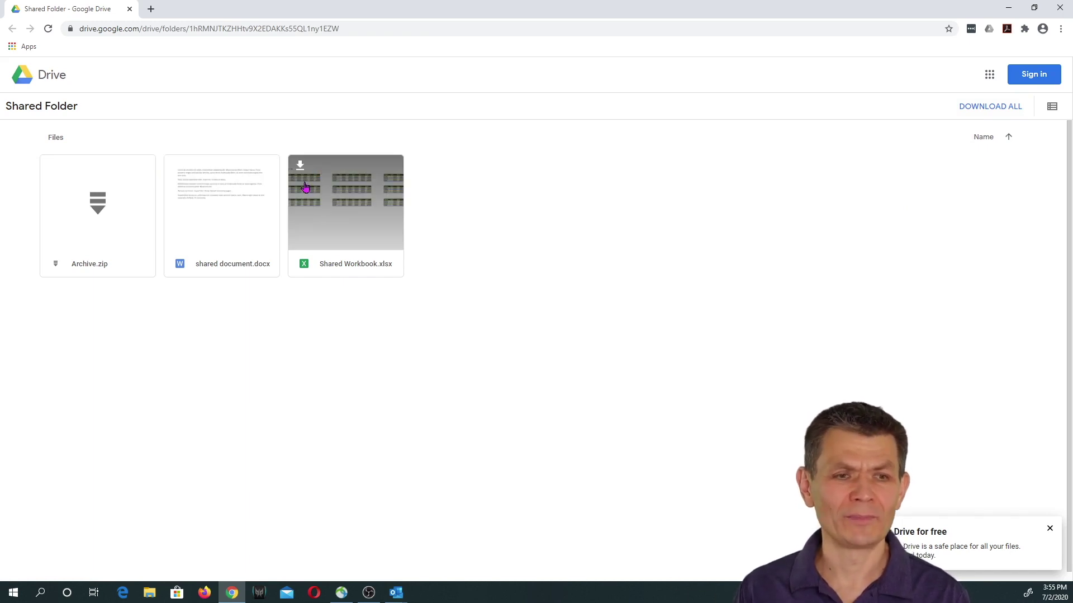
mouse_move(137, 182)
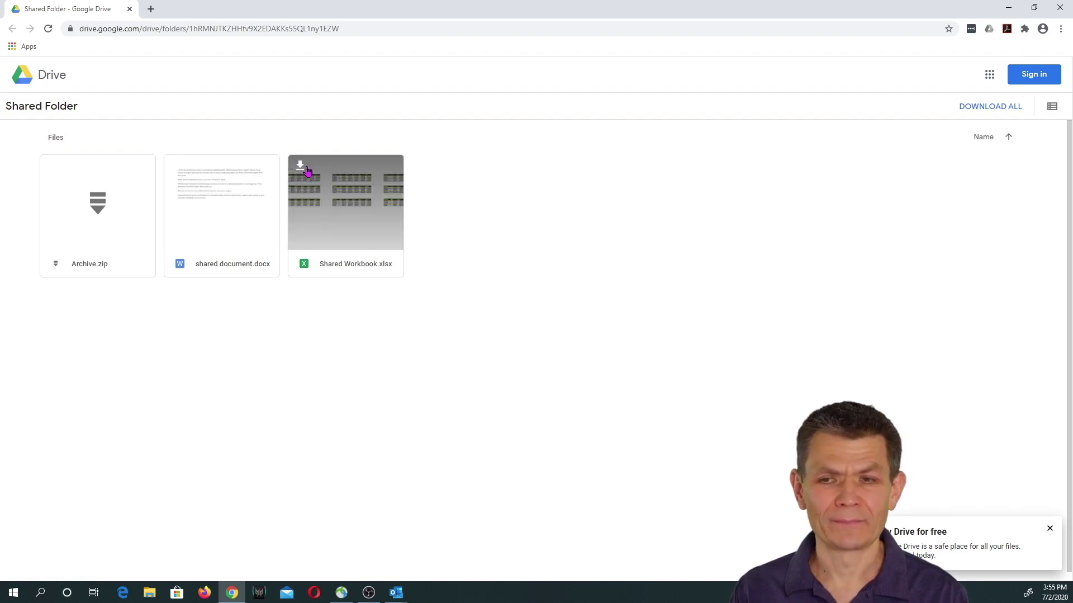
left_click(973, 112)
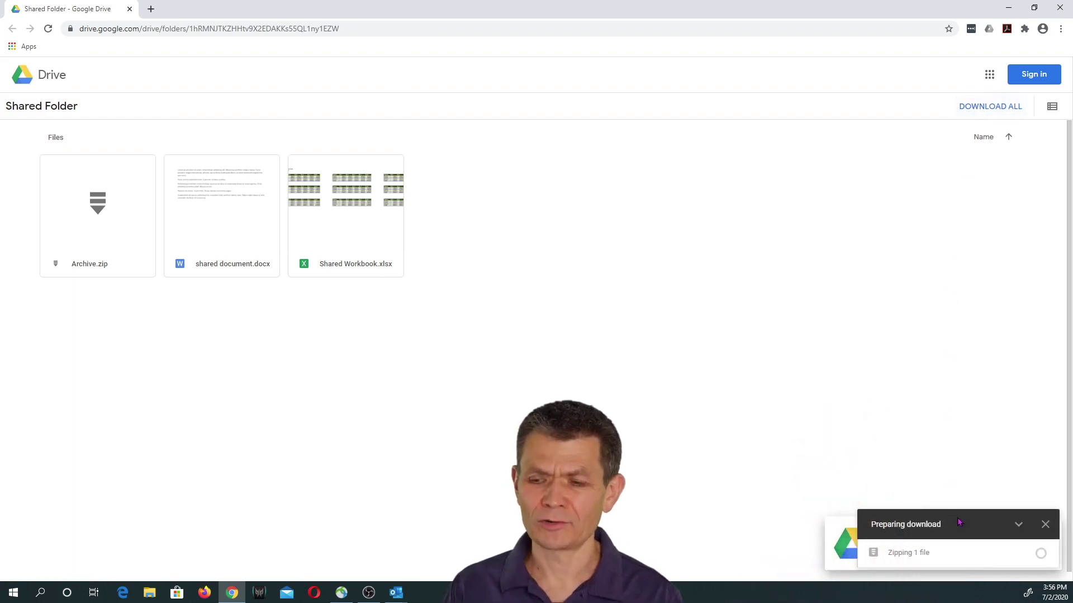
left_click(1041, 552)
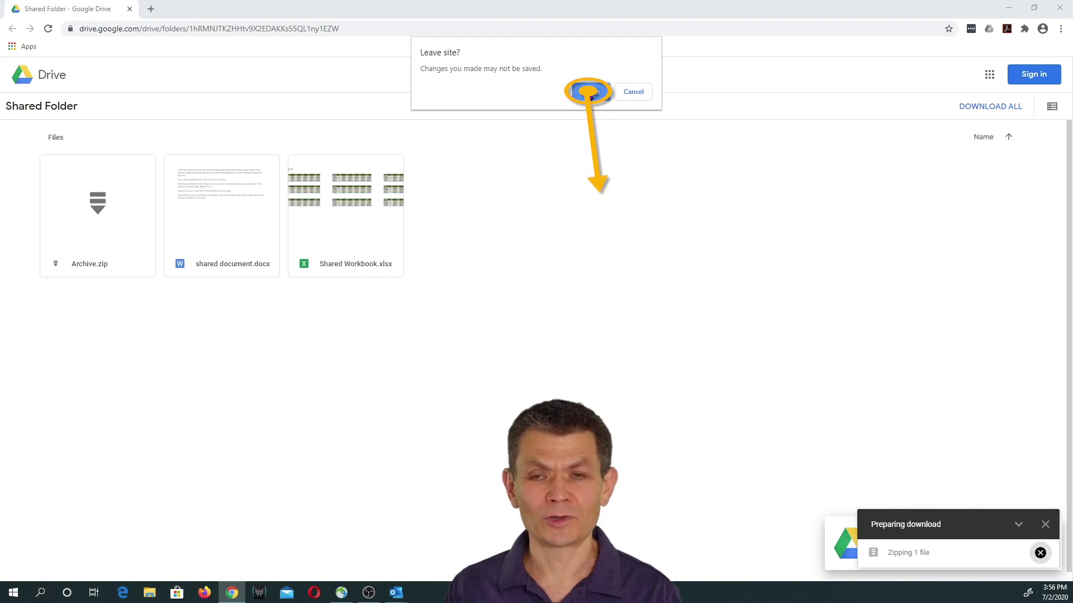
left_click(590, 92)
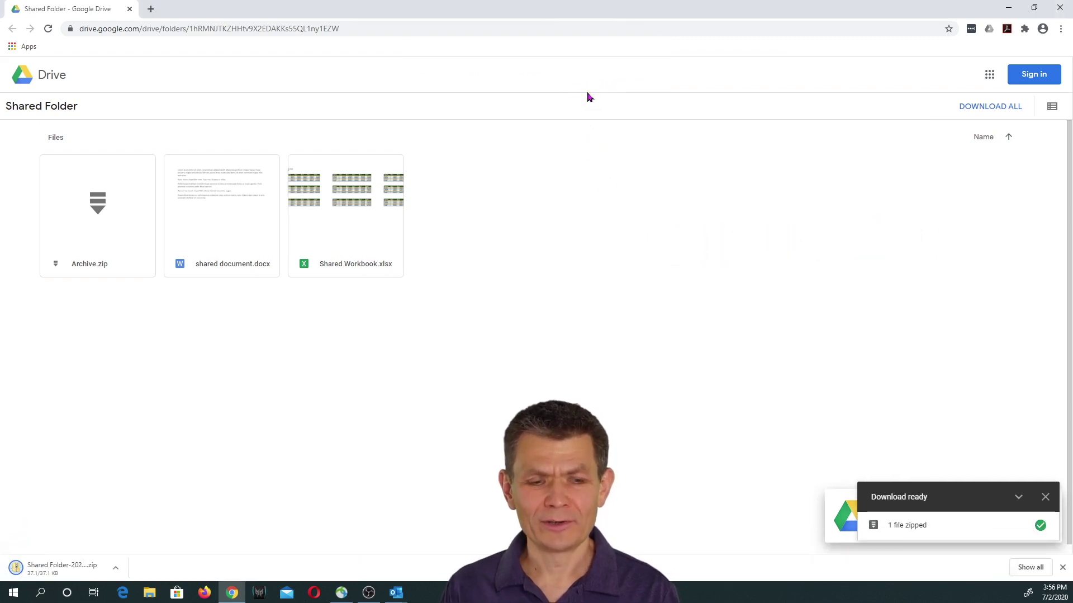
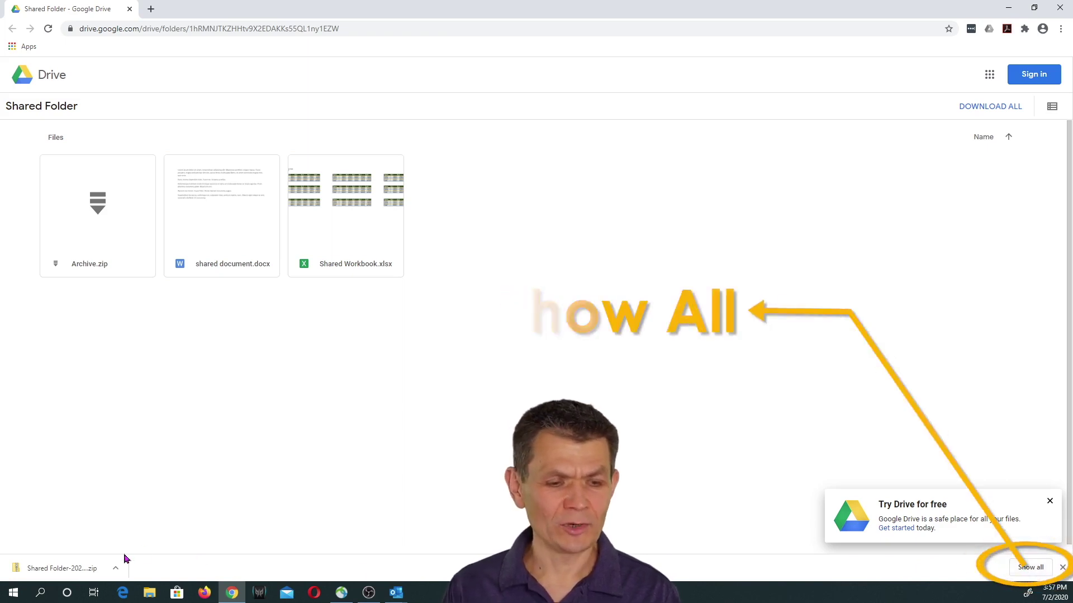
- Open the downloaded Shared Folder zip archive in File Explorer and keep its ribbon permanently expanded
left_click(73, 568)
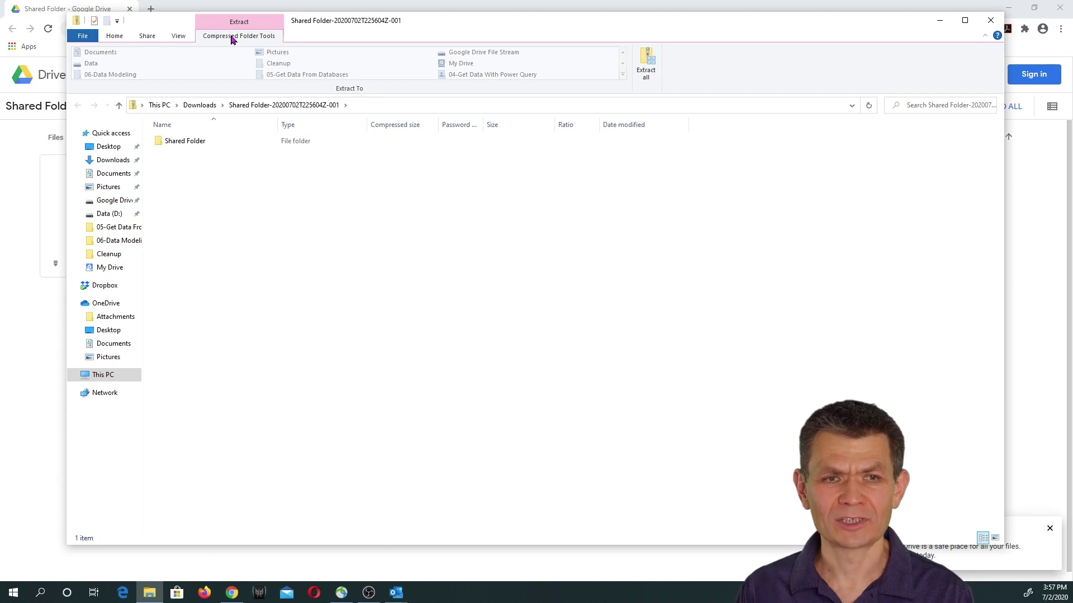
left_click(986, 37)
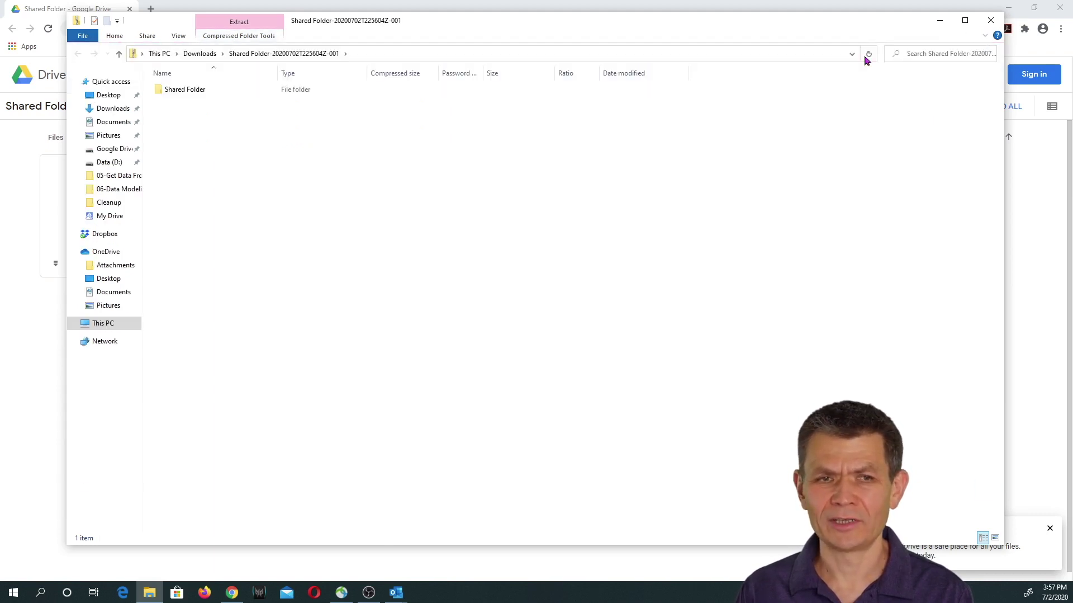
left_click(239, 36)
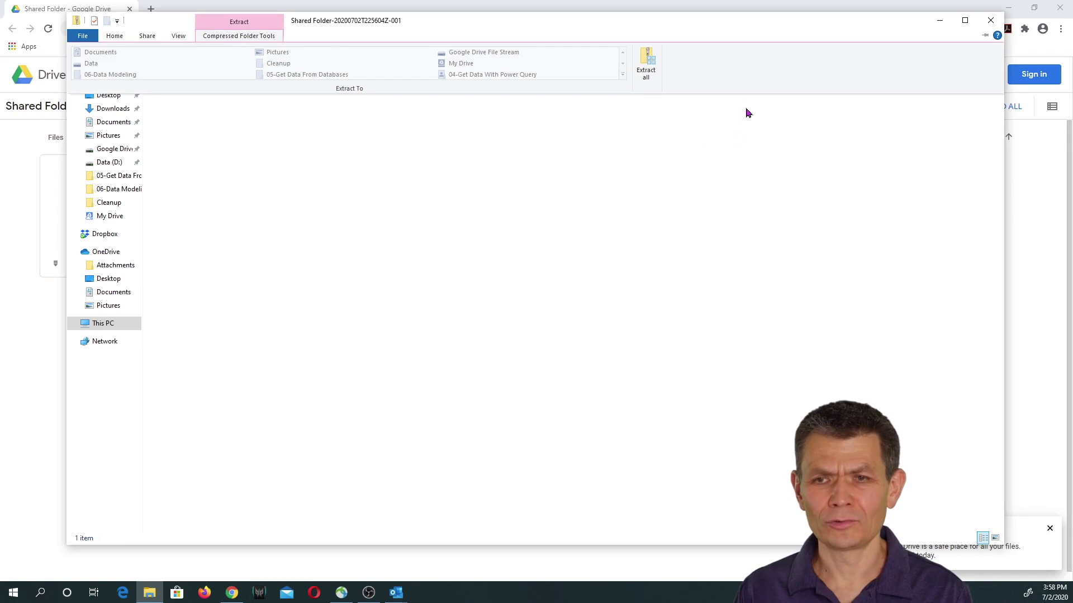
left_click(984, 35)
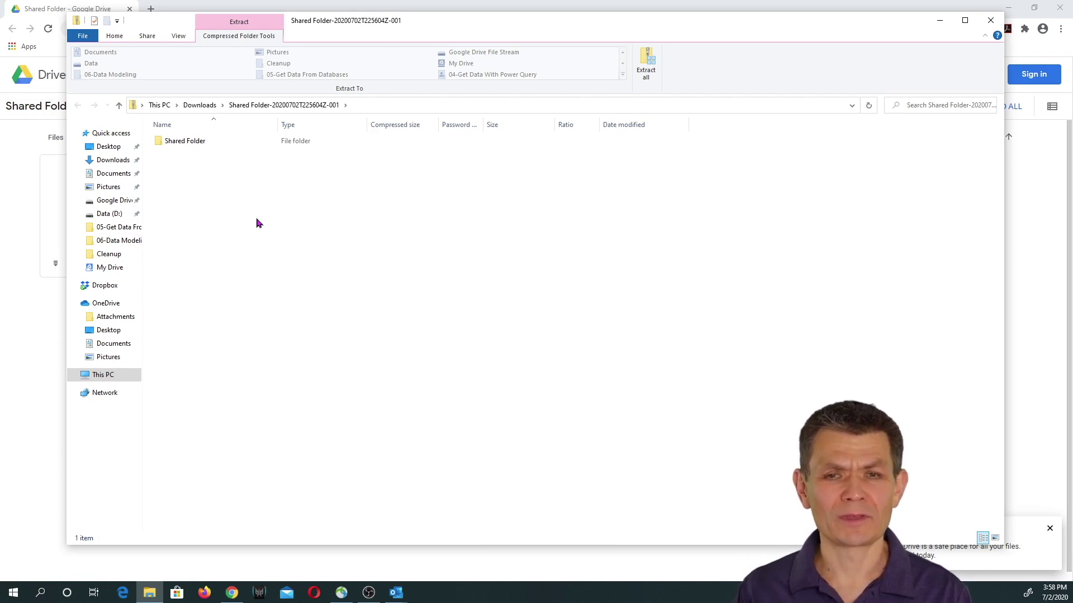
- Extract the whole Shared Folder archive to the Desktop and open the extracted Shared Folder
double_click(195, 143)
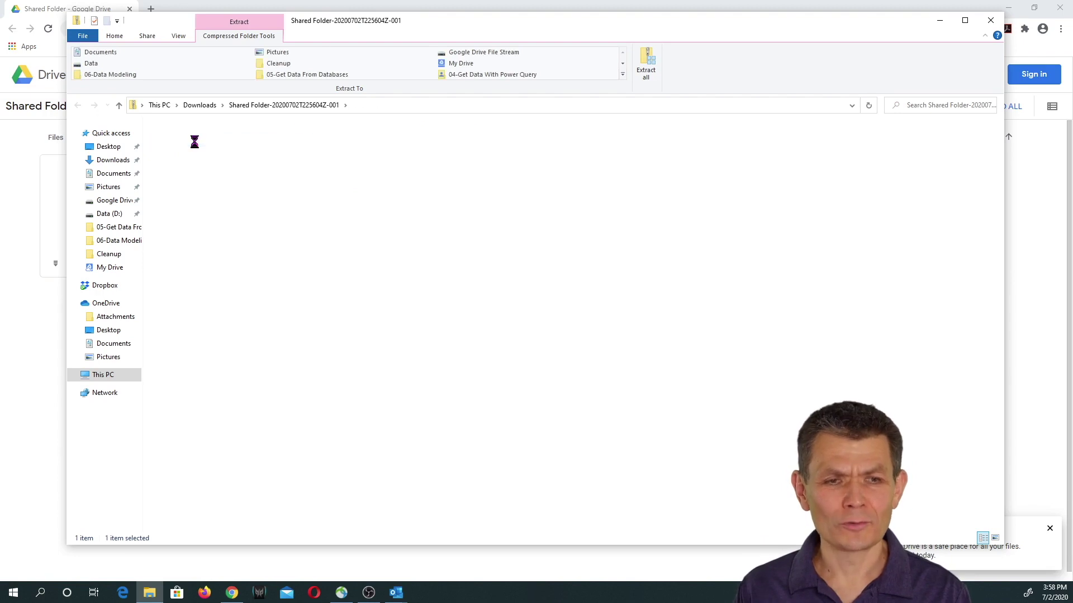
left_click(280, 106)
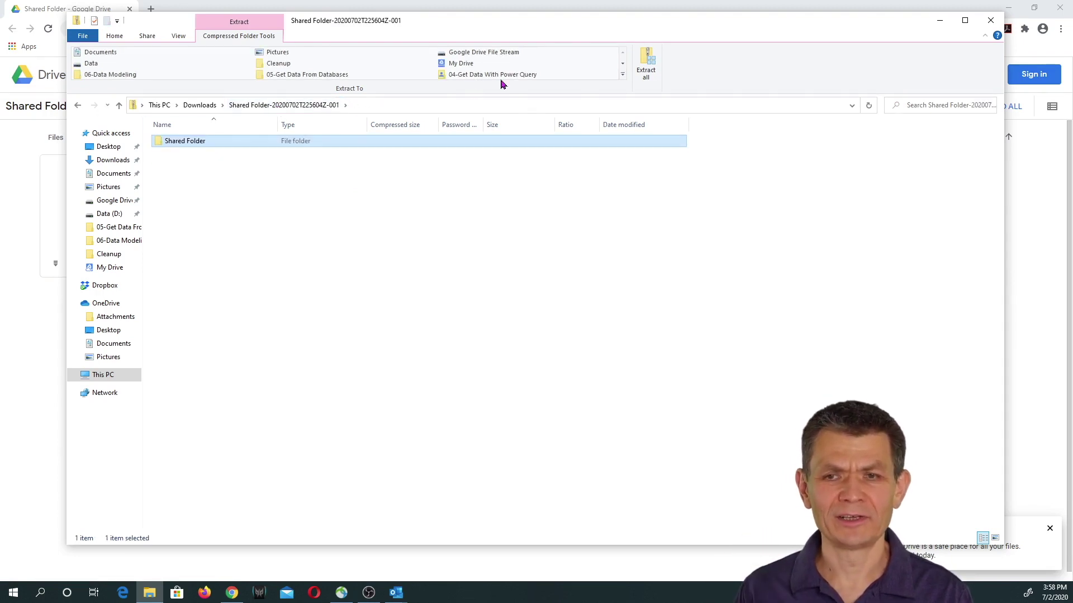
left_click(645, 64)
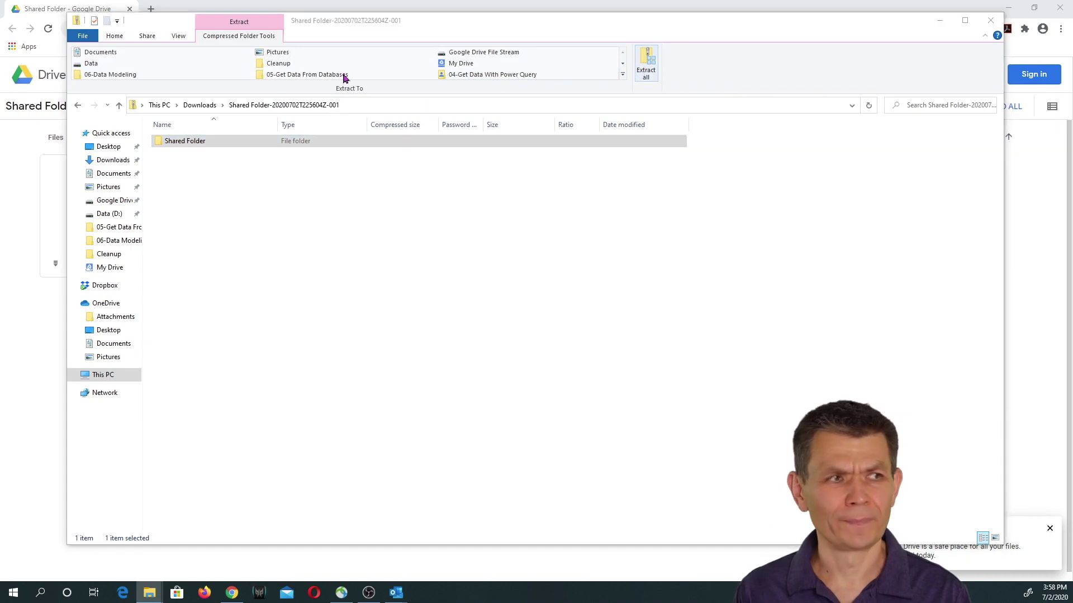
left_click_drag(180, 184, 632, 184)
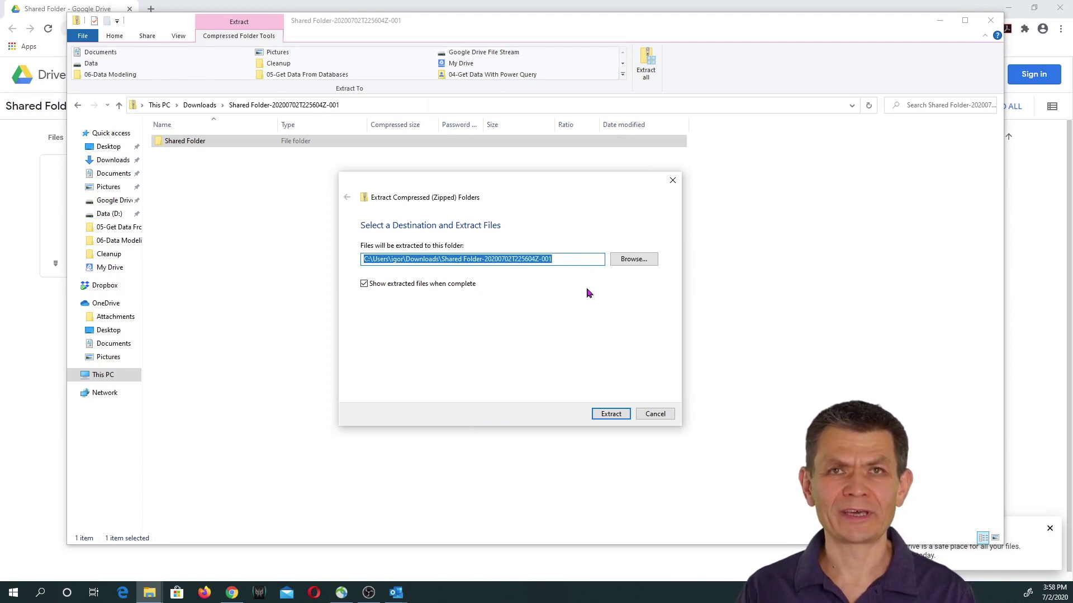
left_click(633, 260)
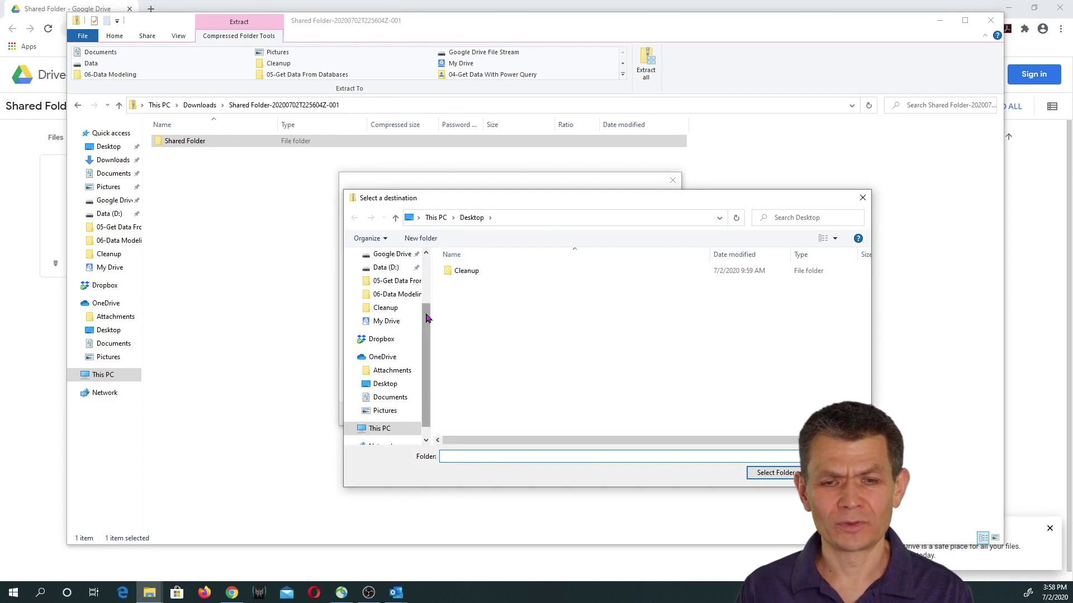
scroll(385, 280, "up", 3)
left_click(384, 277)
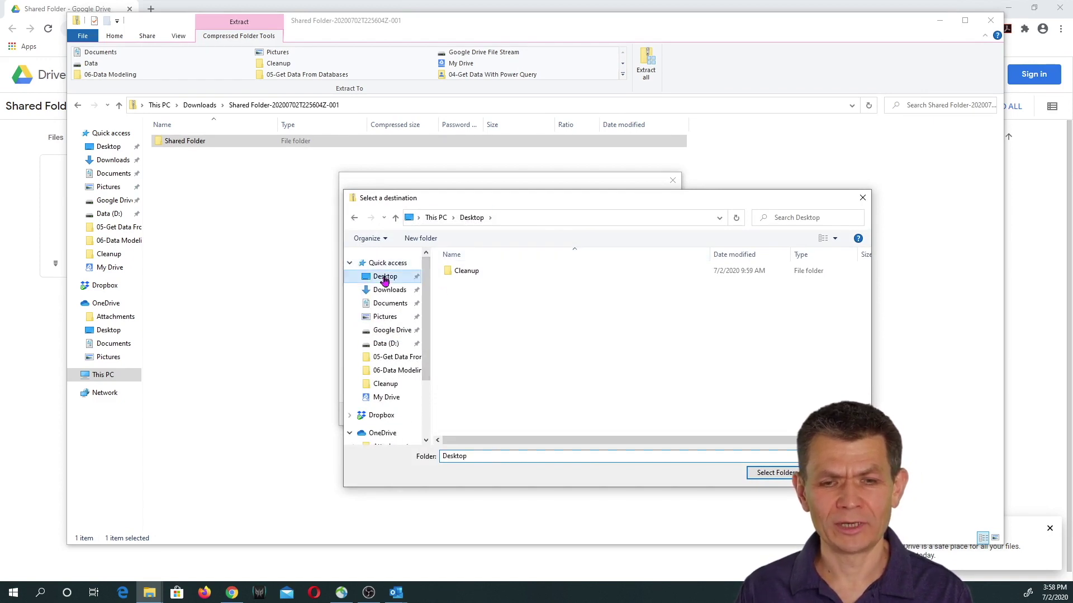
left_click(766, 472)
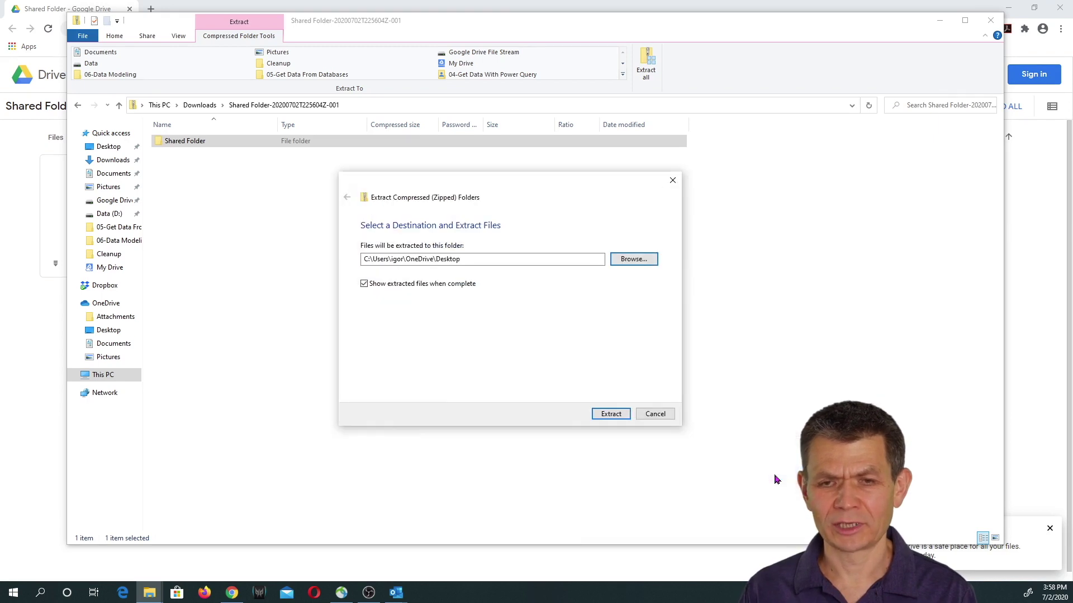
left_click(611, 414)
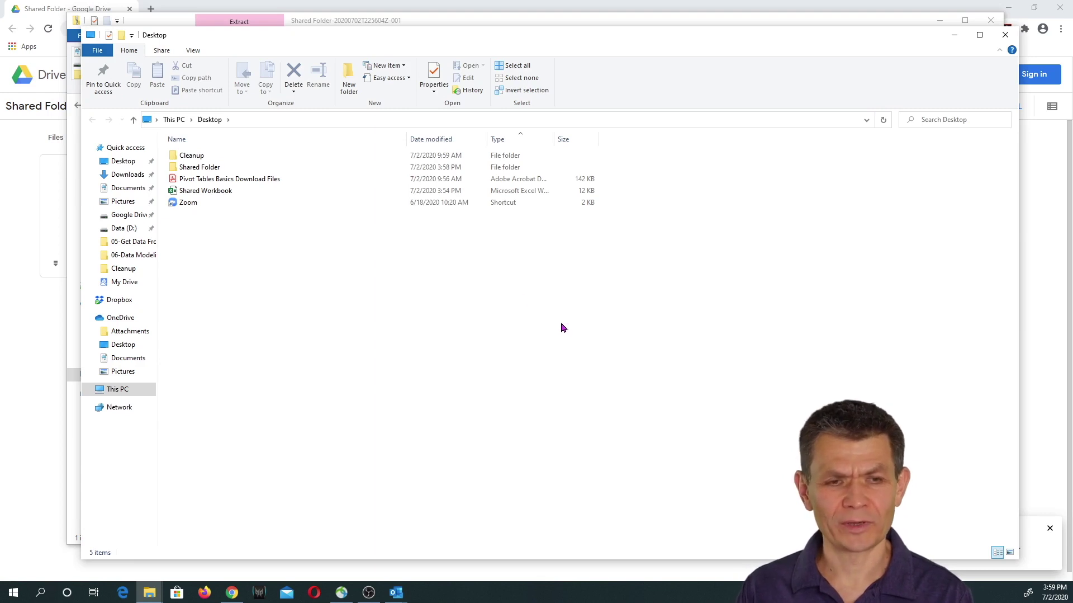
double_click(215, 168)
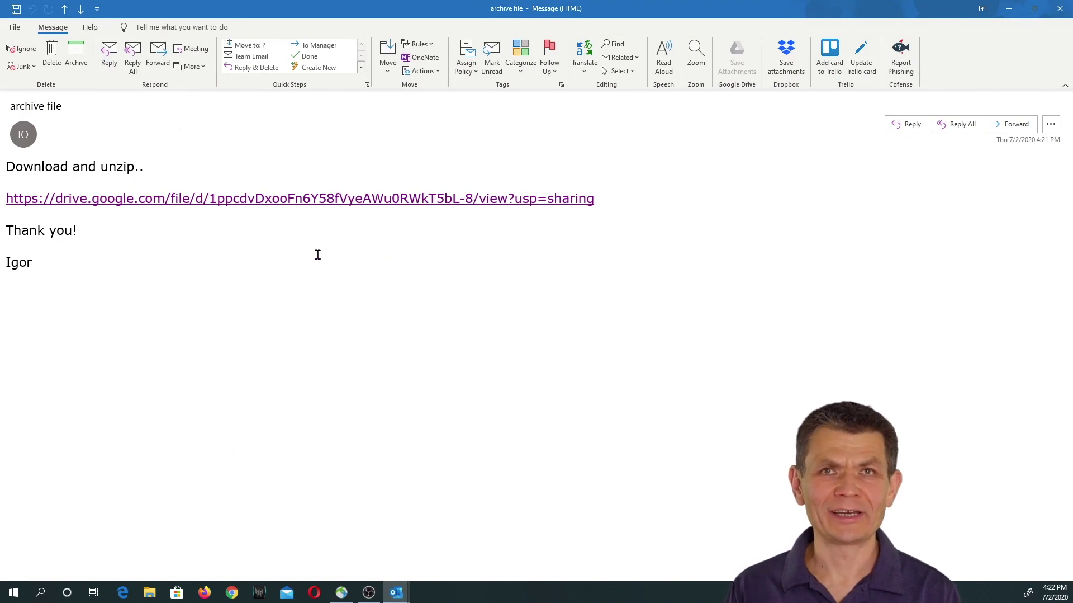
- Download Project Files.zip from the Google Drive link in the archive file email and show the browser's full download list
left_click(297, 199)
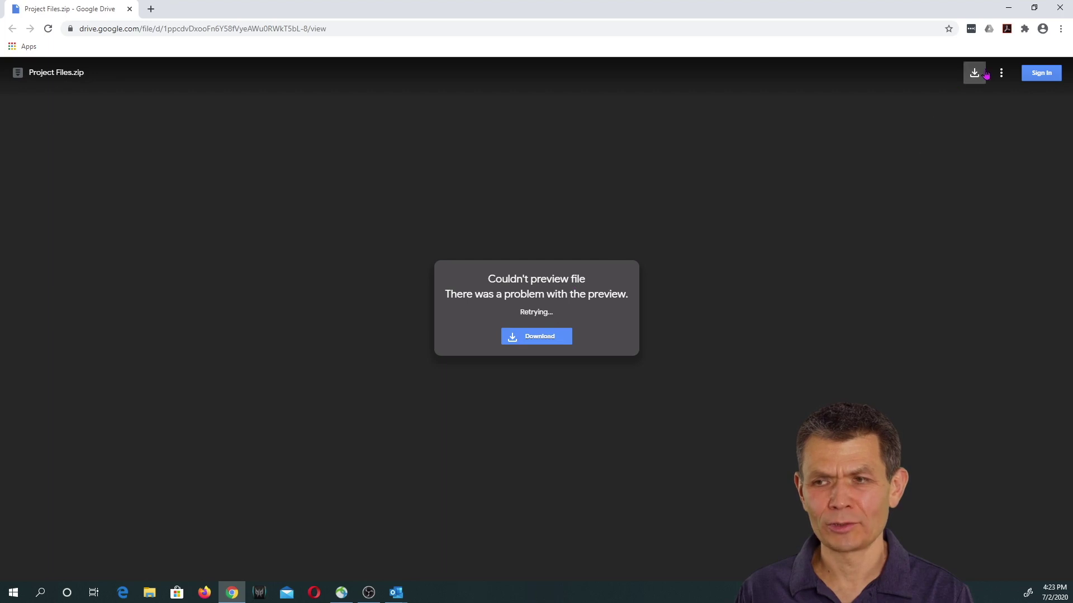
left_click(527, 339)
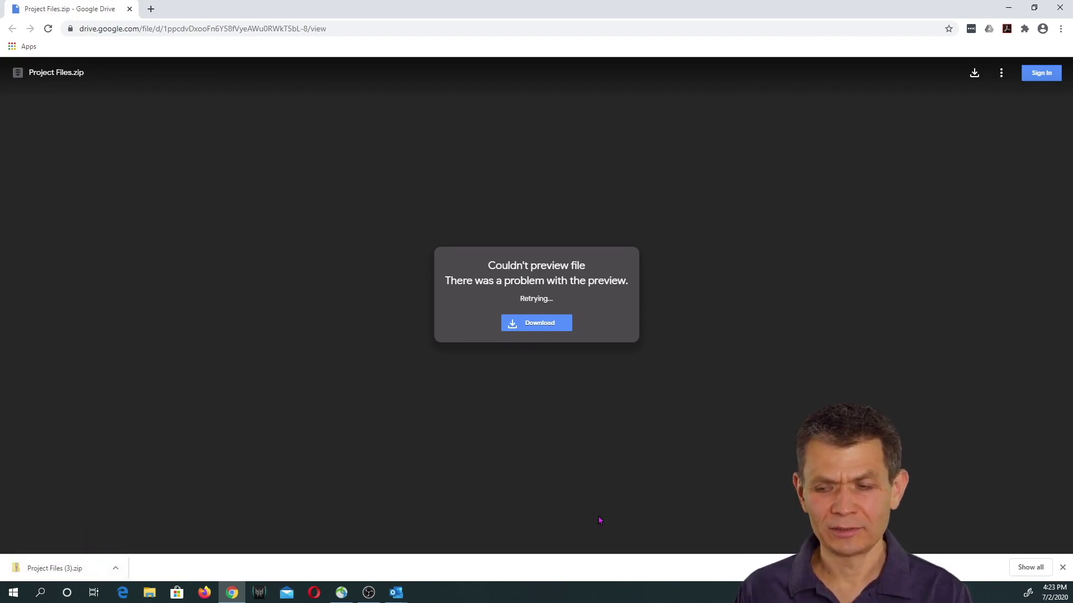
left_click(1037, 567)
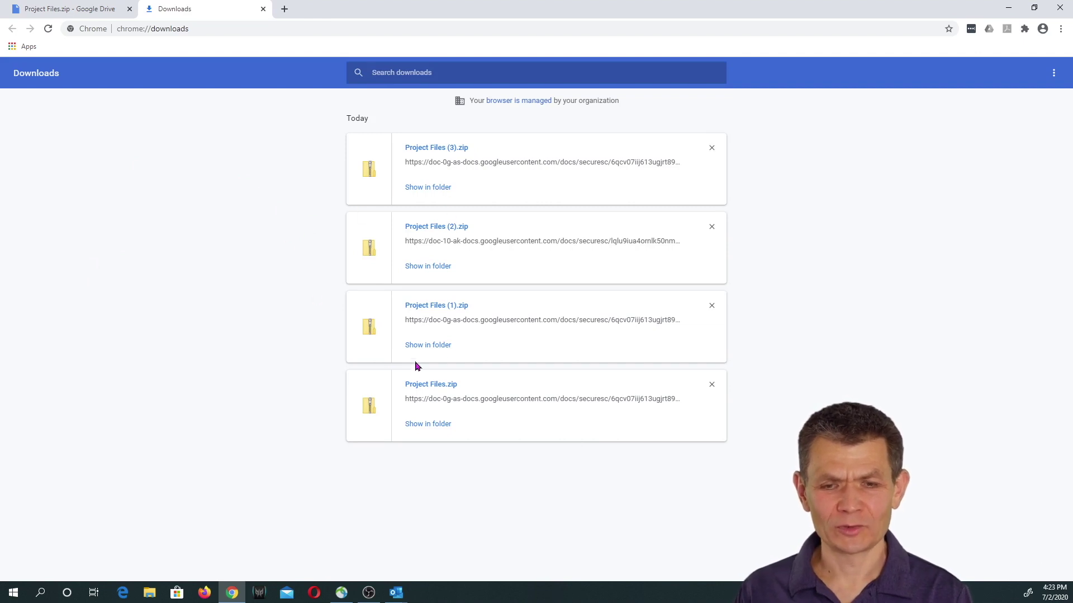
- Extract the whole downloaded Project Files (3).zip archive to the Desktop and open the extracted Project Files folder
left_click(422, 148)
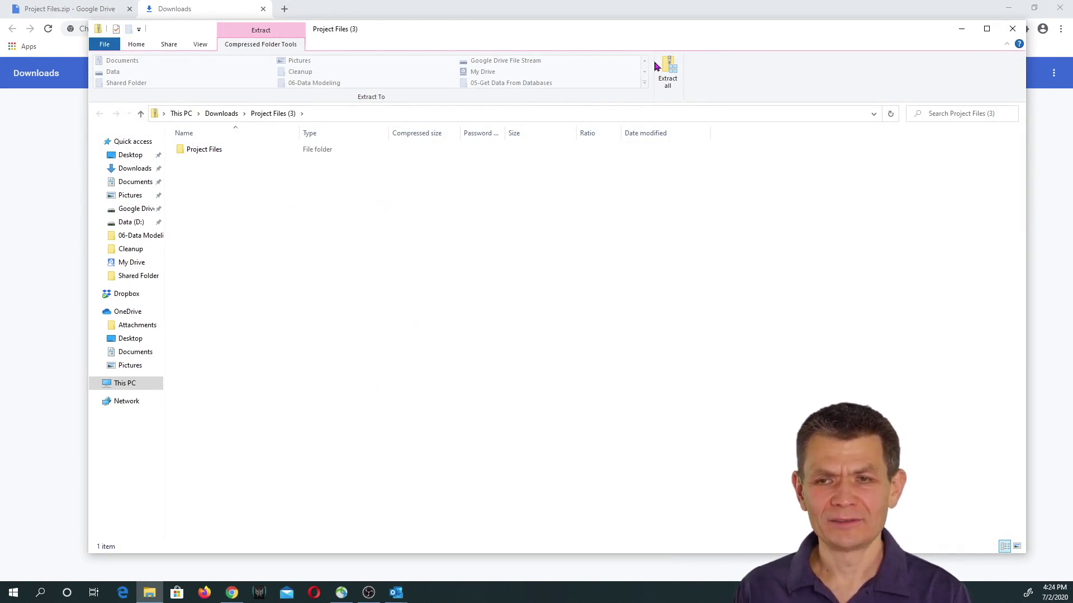
left_click(671, 73)
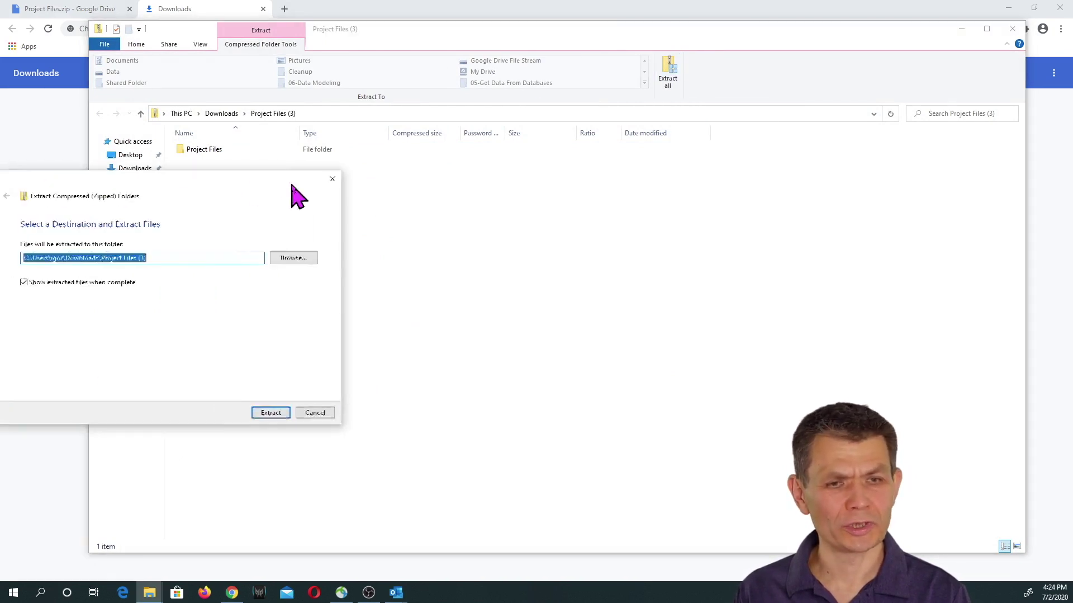
left_click(635, 239)
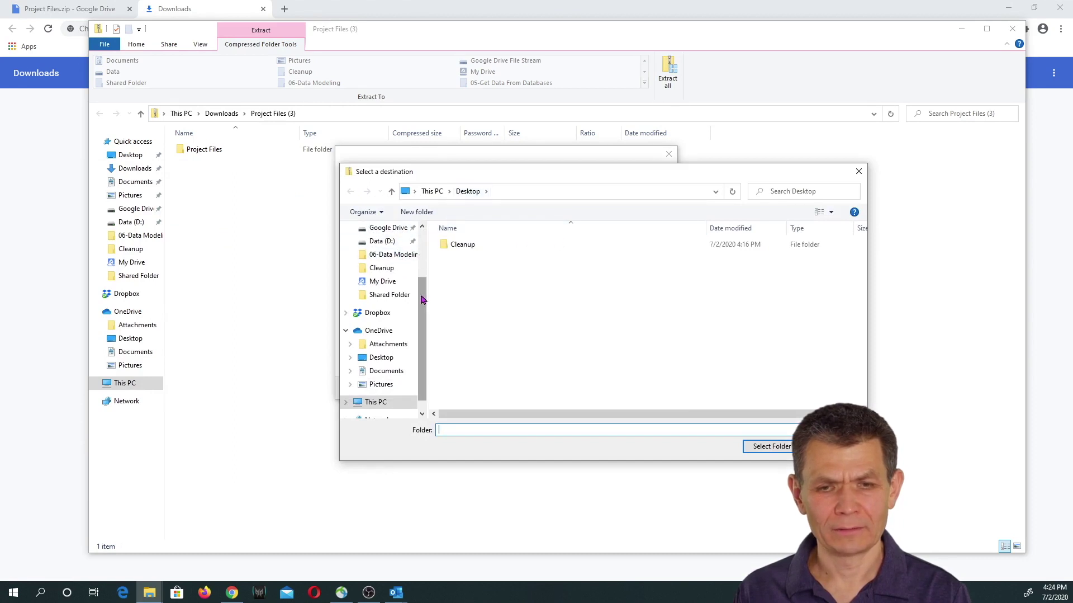
scroll(404, 234, "up", 3)
left_click(381, 250)
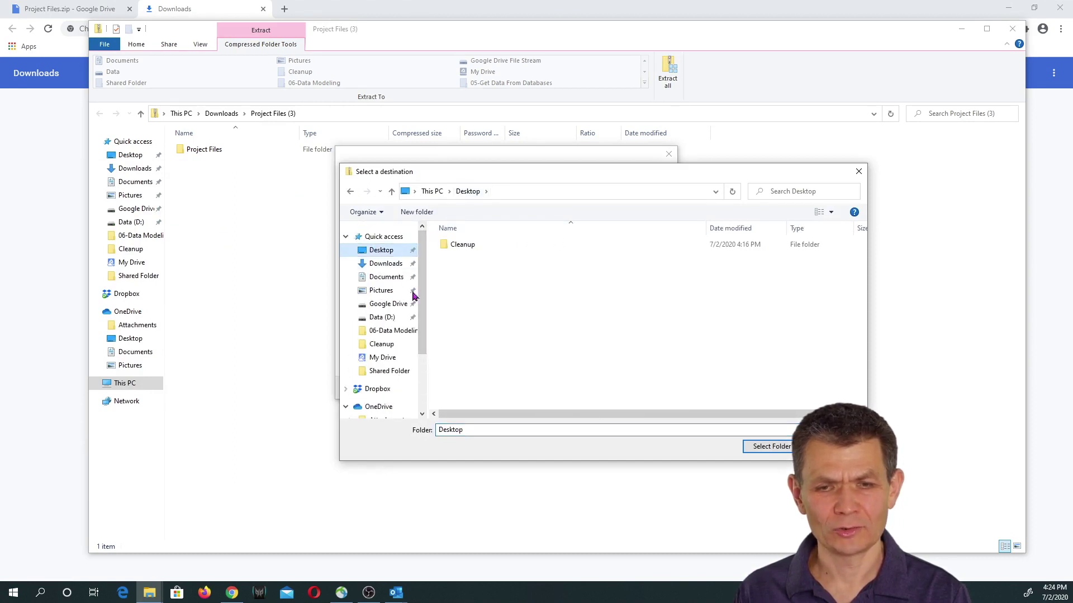
left_click(757, 447)
left_click(614, 390)
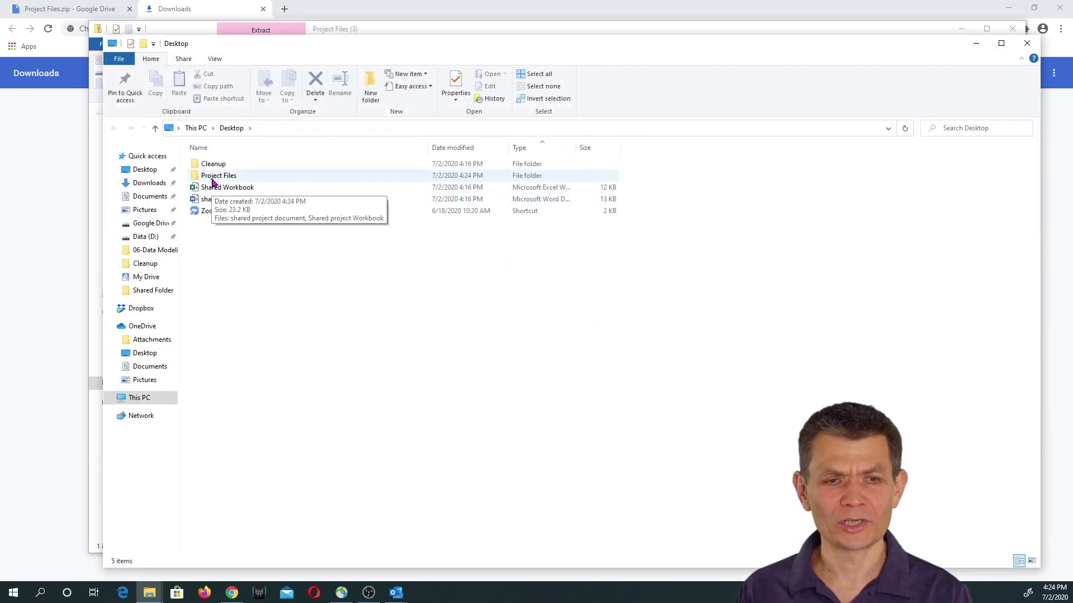
double_click(214, 180)
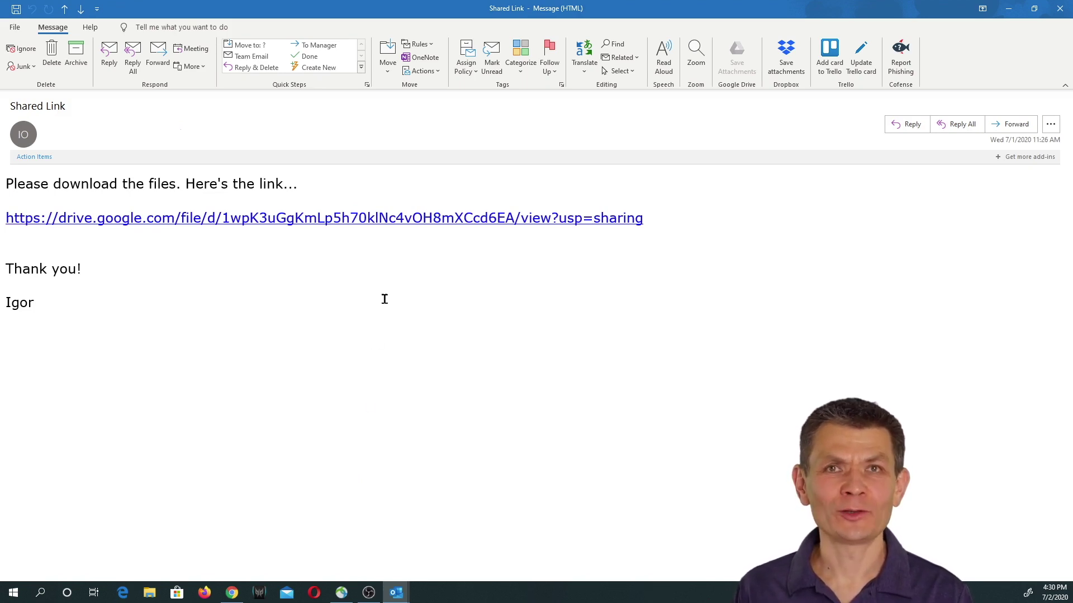
- Open the Google Drive link in the Shared Link email and download Shared Workbook.xlsx
left_click(382, 223)
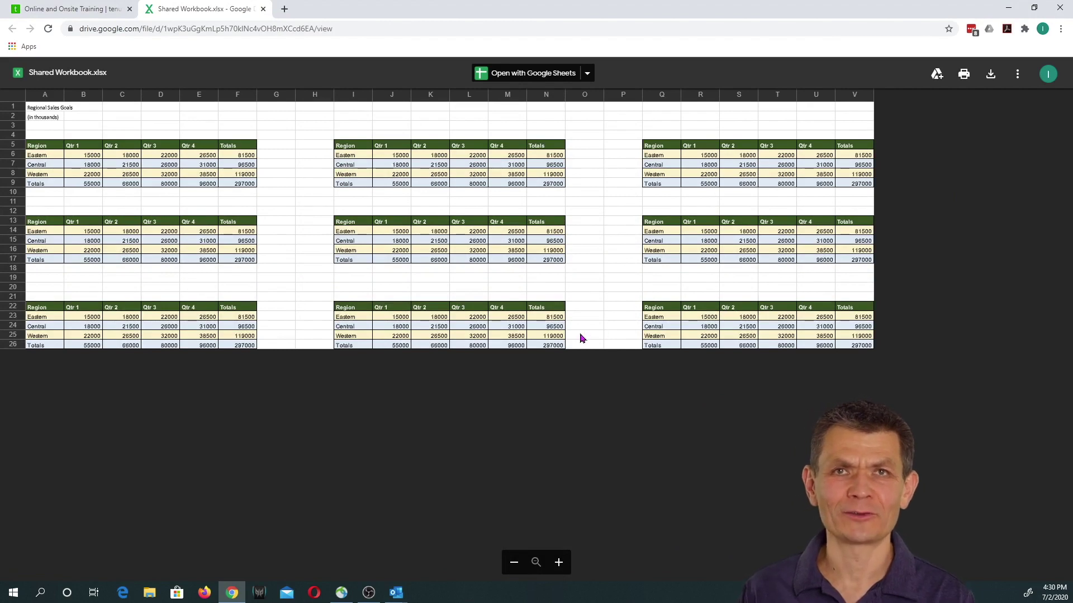
left_click(997, 81)
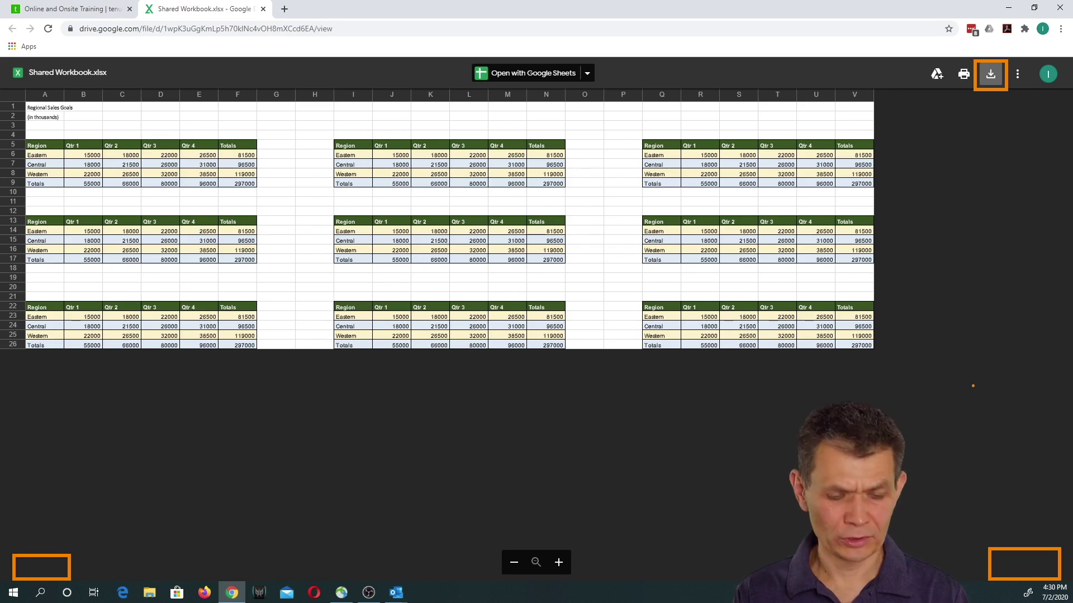
left_click(990, 74)
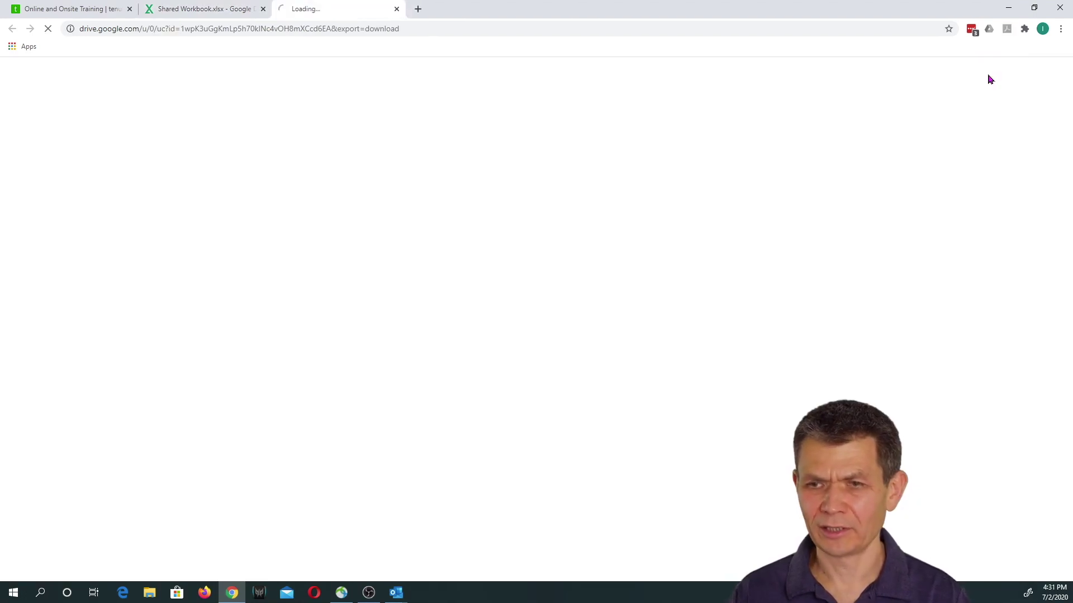
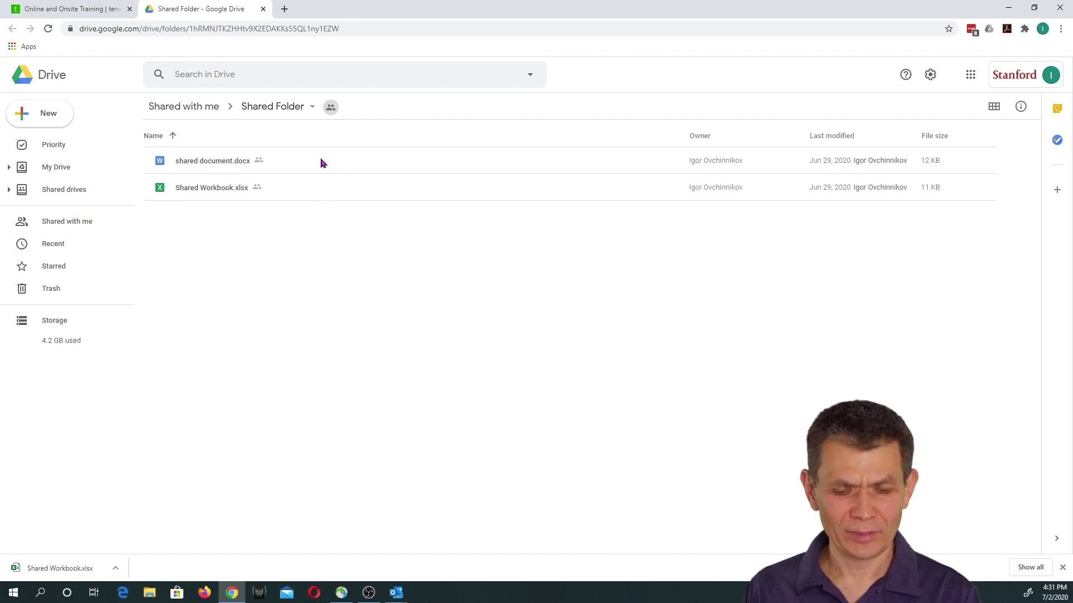
- Download the entire Shared Folder from Google Drive while signed in, agreeing to leave the site
left_click(312, 109)
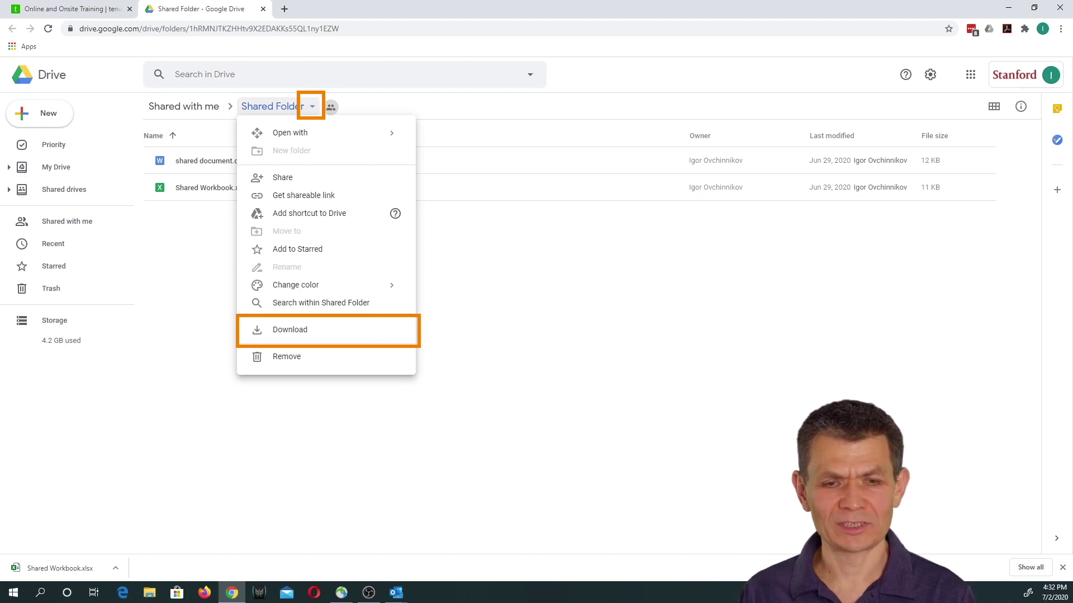
left_click(314, 109)
left_click(314, 109)
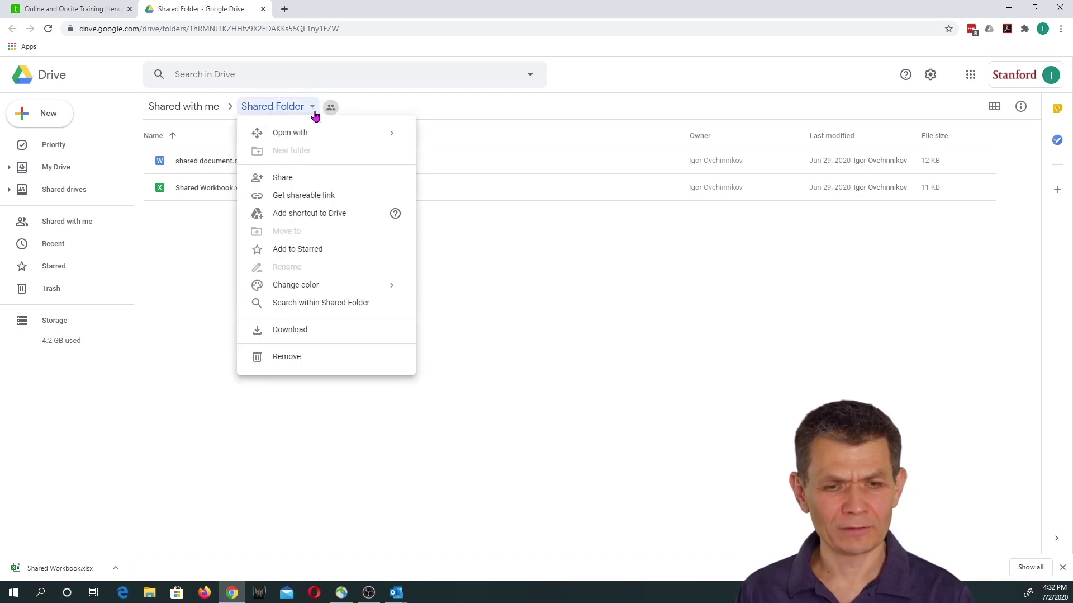
left_click(308, 330)
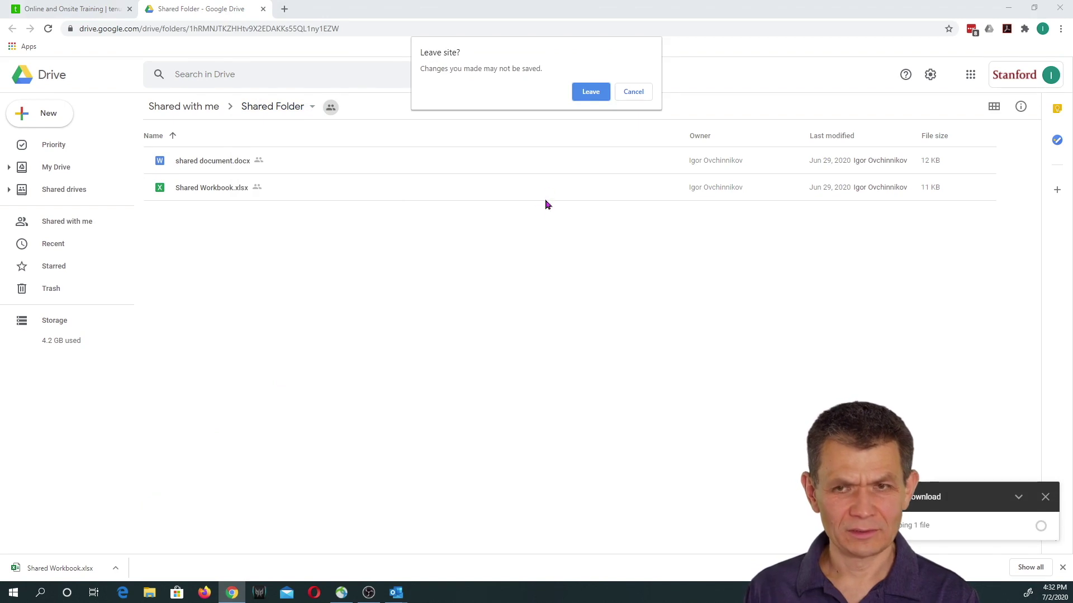
left_click(590, 94)
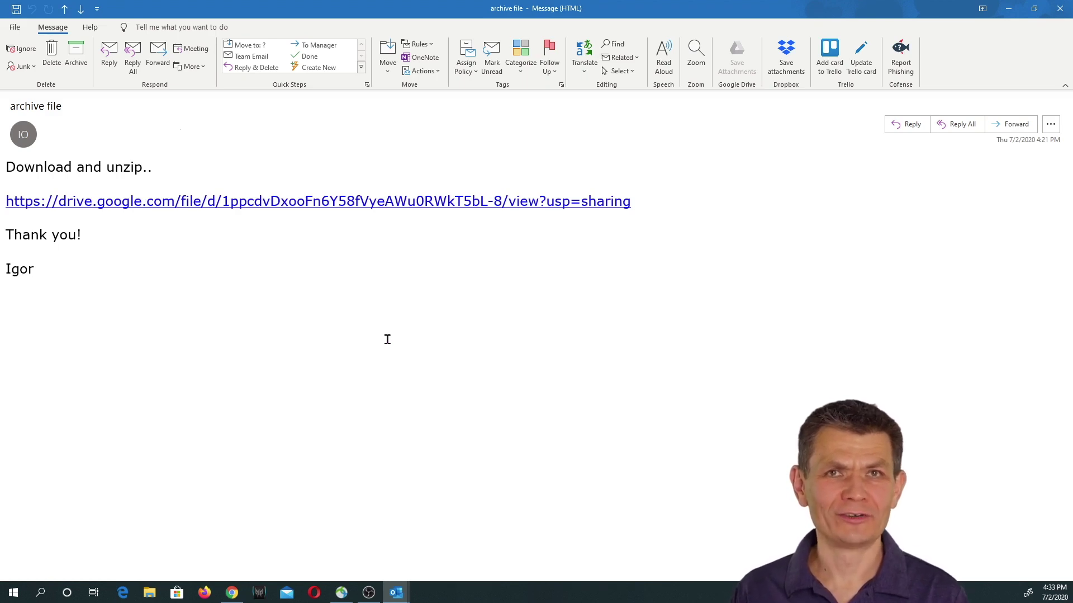
- Download Project Files.zip from the Google Drive link in the archive file email and open the downloaded archive
left_click(317, 207)
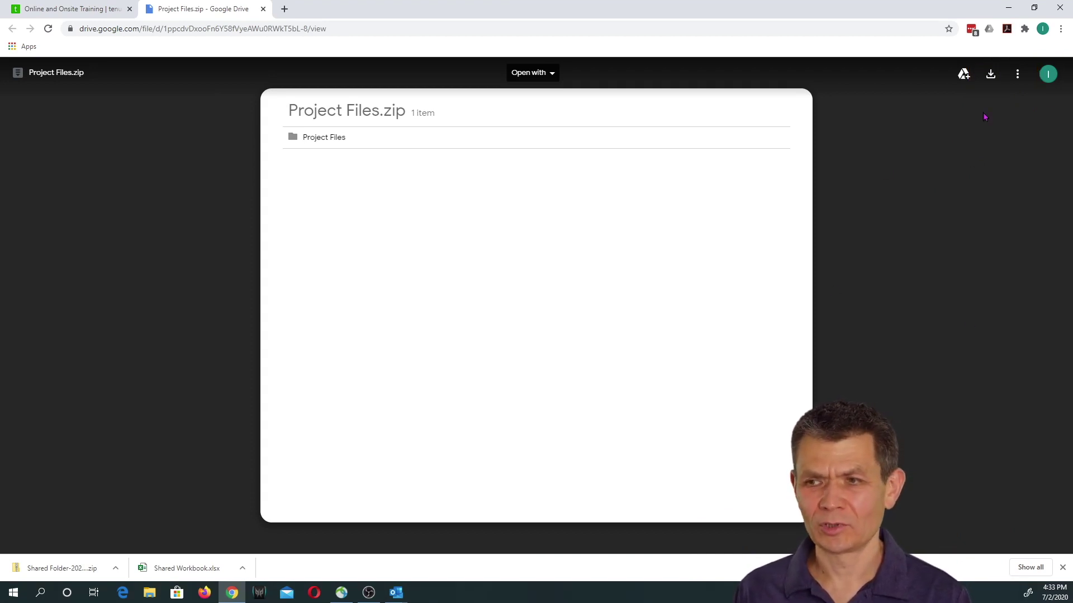
left_click(992, 74)
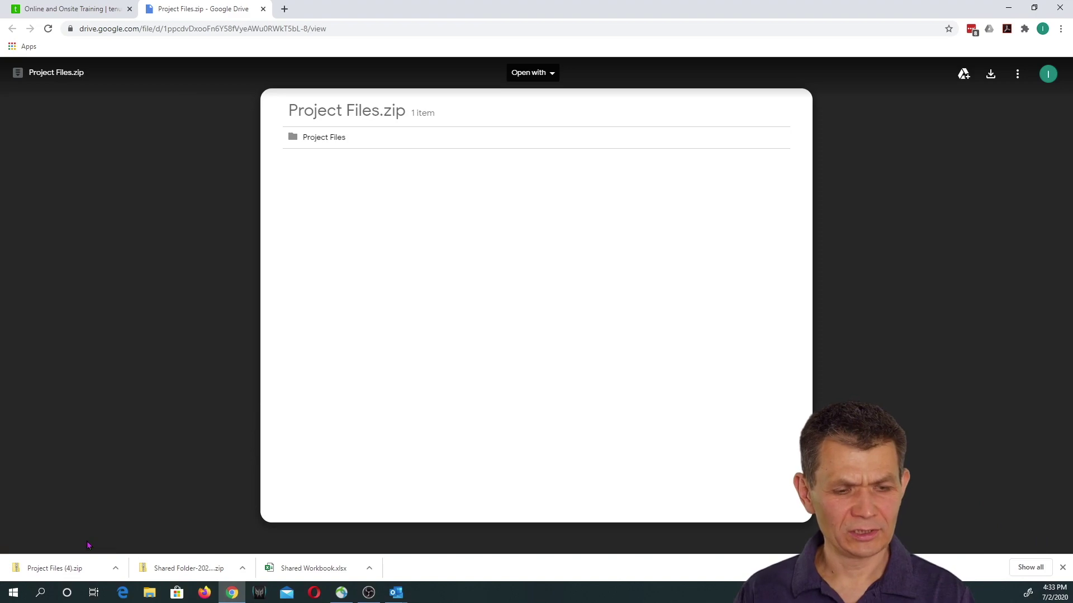
left_click(71, 567)
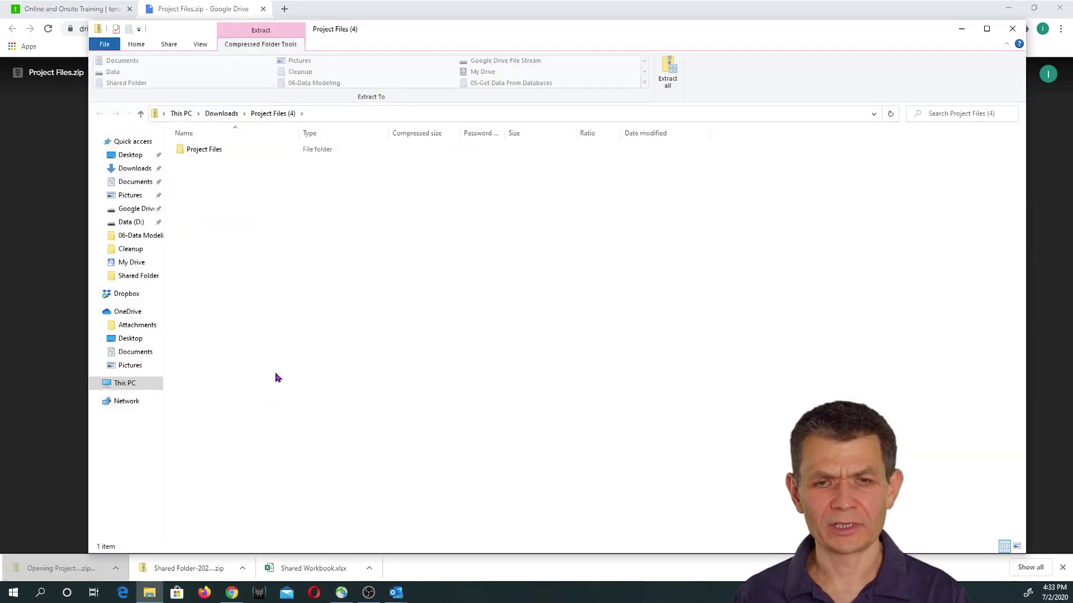